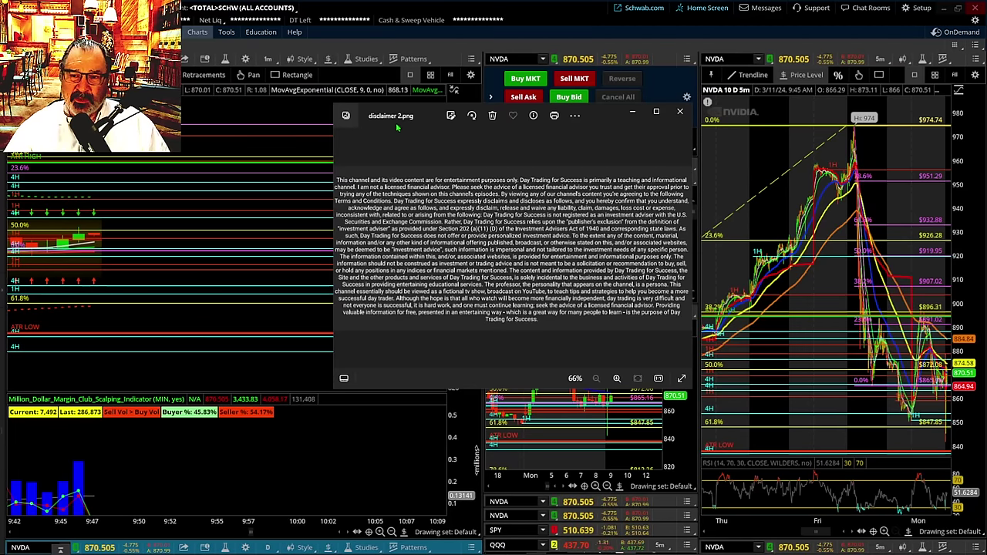
Close the disclaimer image and maximize the NVDA daily chart to examine its price levels
key(alt+F4)
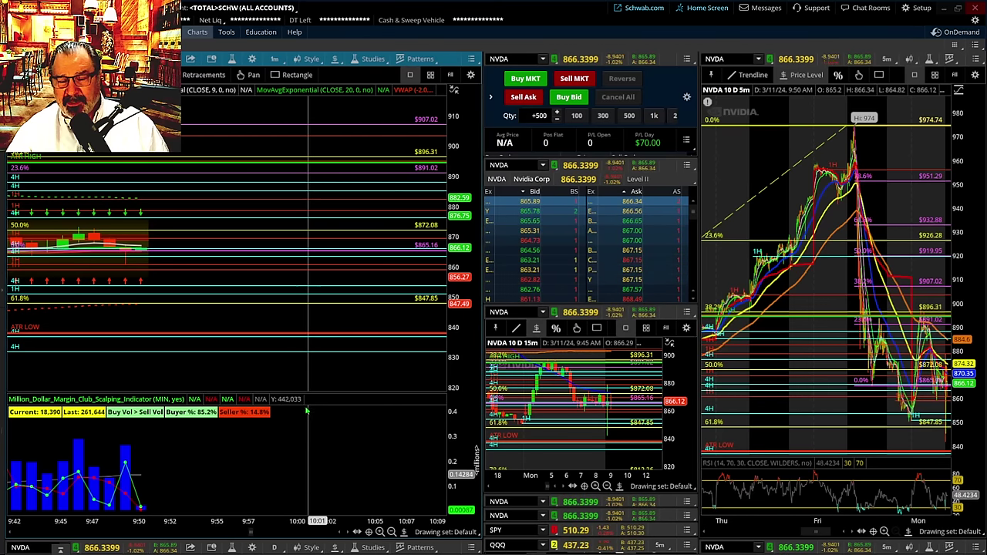
click(472, 548)
click(451, 510)
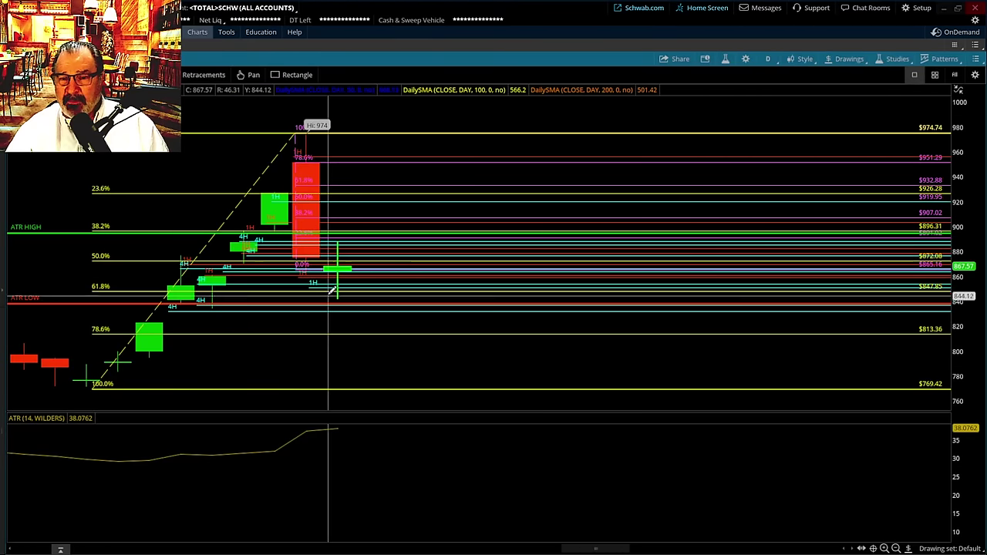
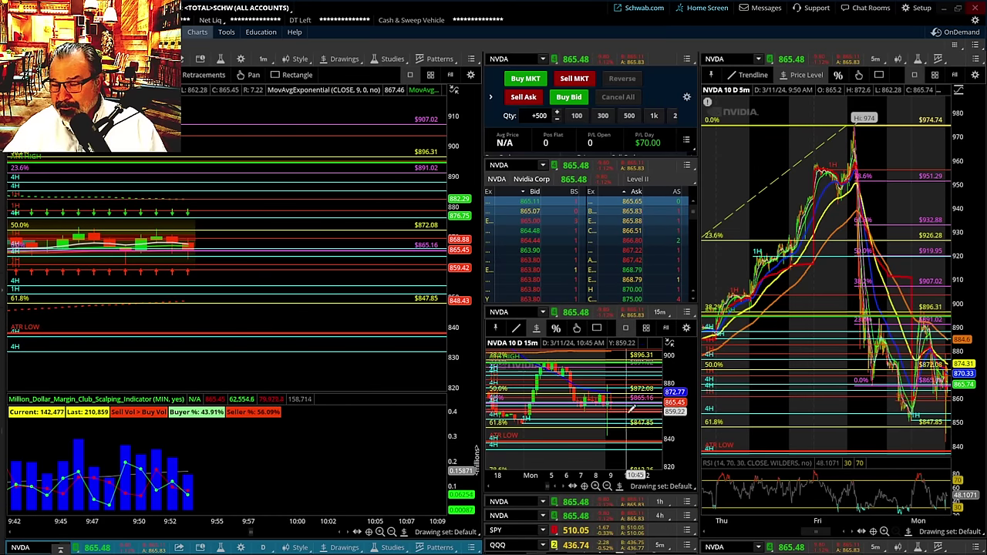
Maximize the NVDA 4-hour chart to examine its levels, restore the grid, and maximize the 1-hour chart
right_click(745, 316)
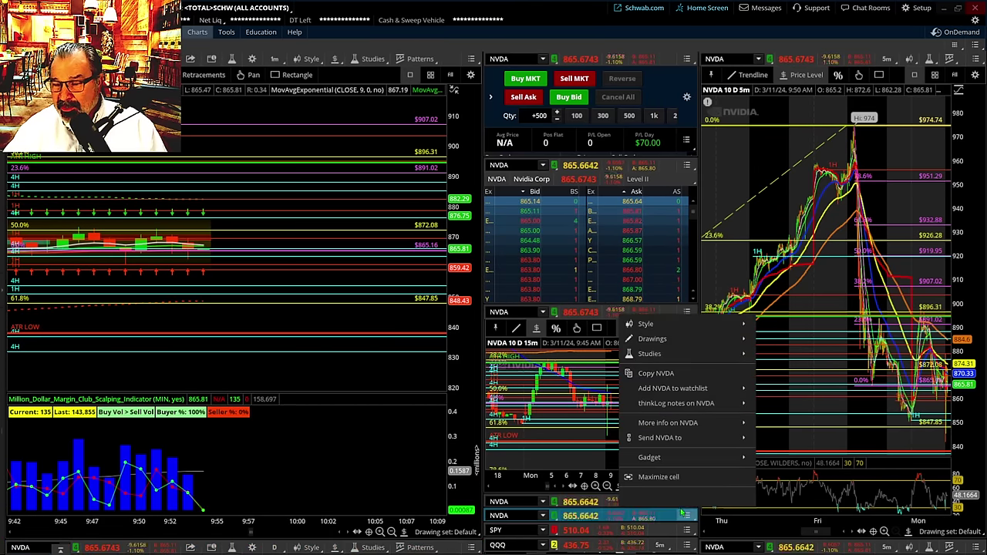
click(771, 414)
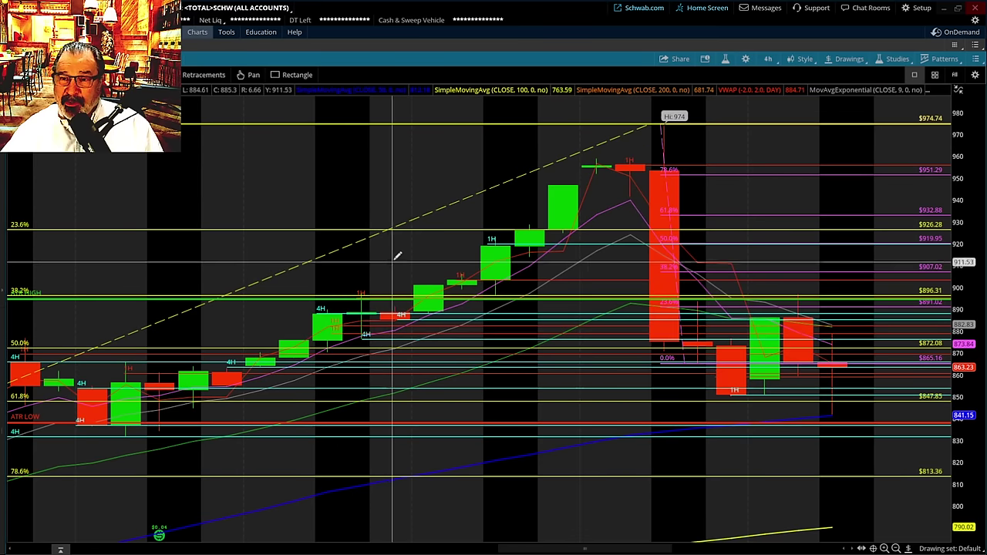
double_click(359, 64)
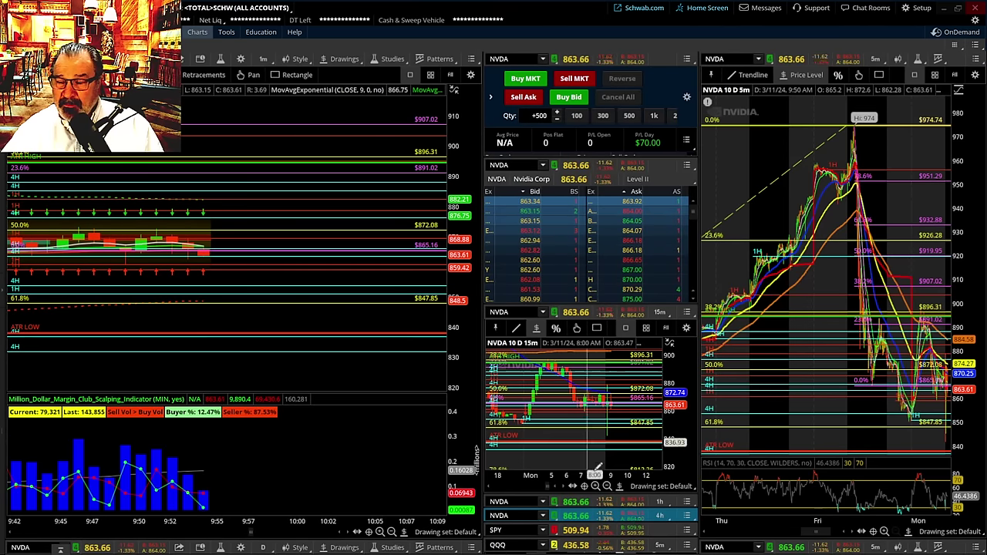
right_click(628, 471)
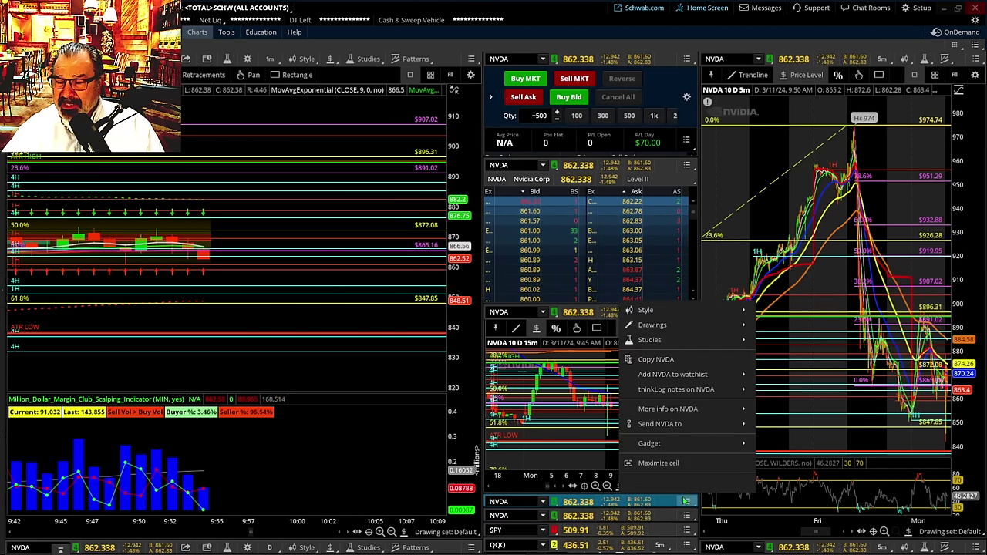
click(671, 463)
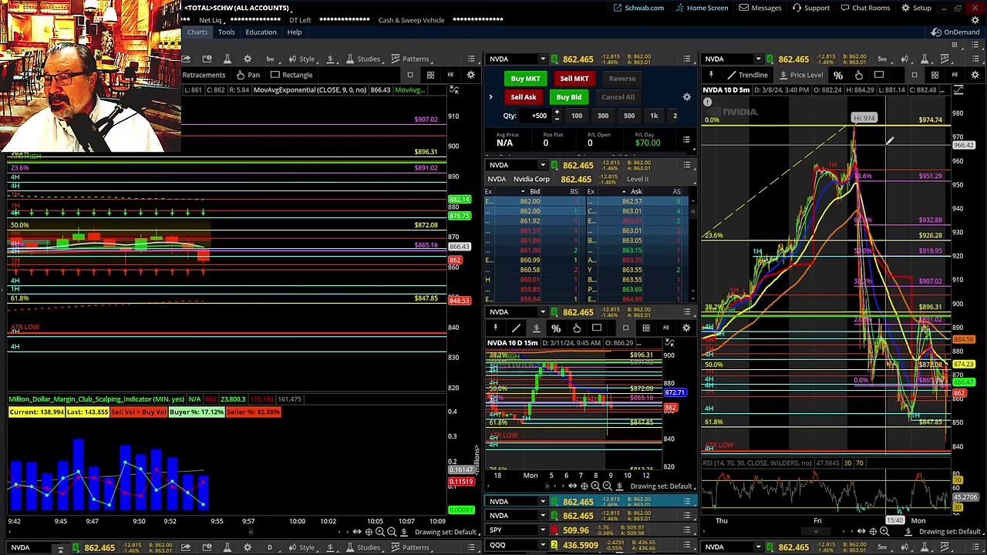
Maximize the two stacked NVDA 5-minute charts one after the other to examine the trend and support levels
click(975, 58)
click(887, 231)
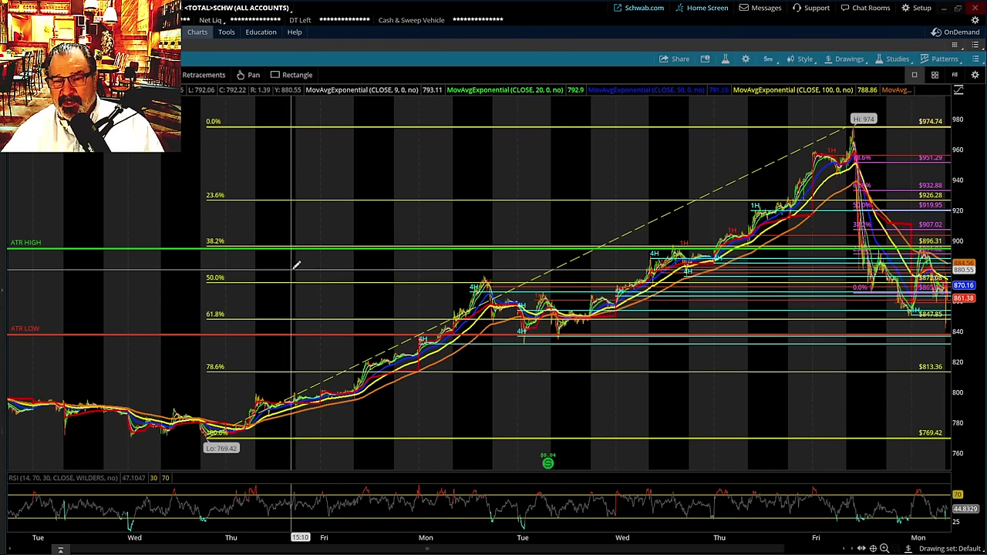
double_click(535, 68)
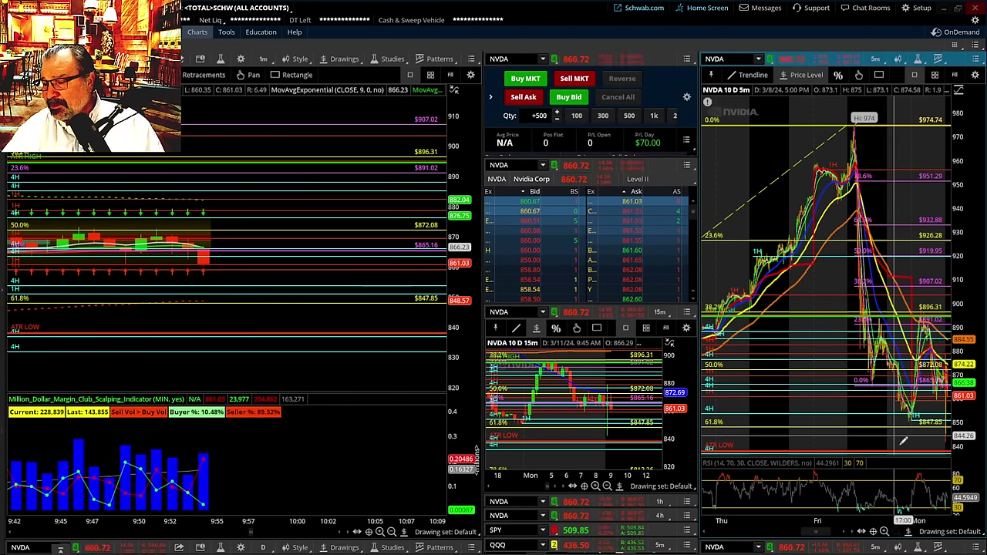
right_click(967, 535)
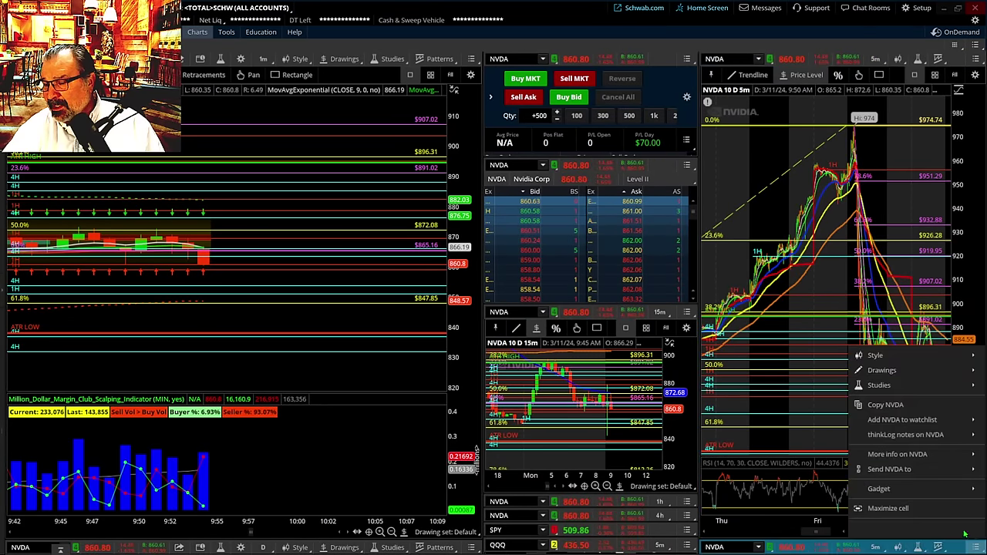
click(888, 508)
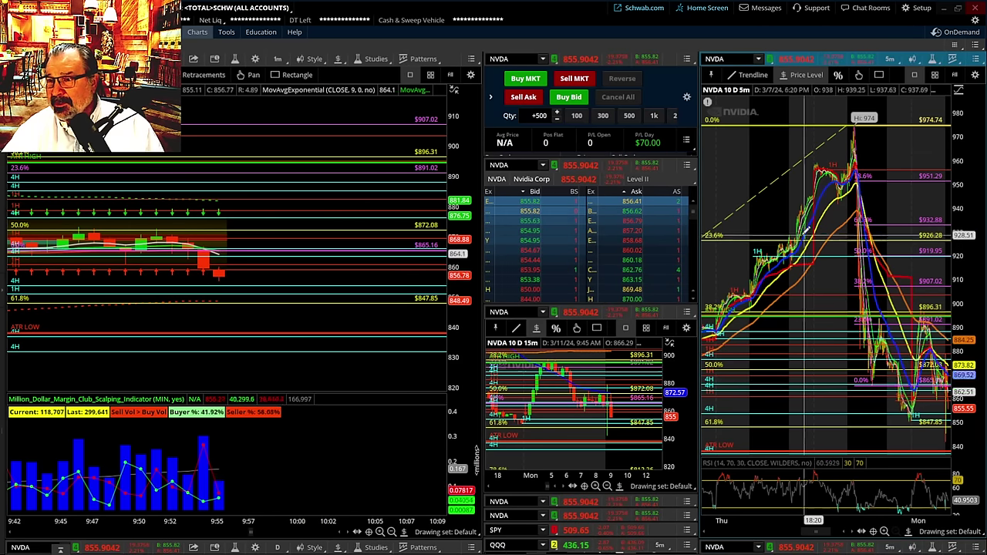
Buy 500 shares of NVDA at market
drag(865, 132, 748, 103)
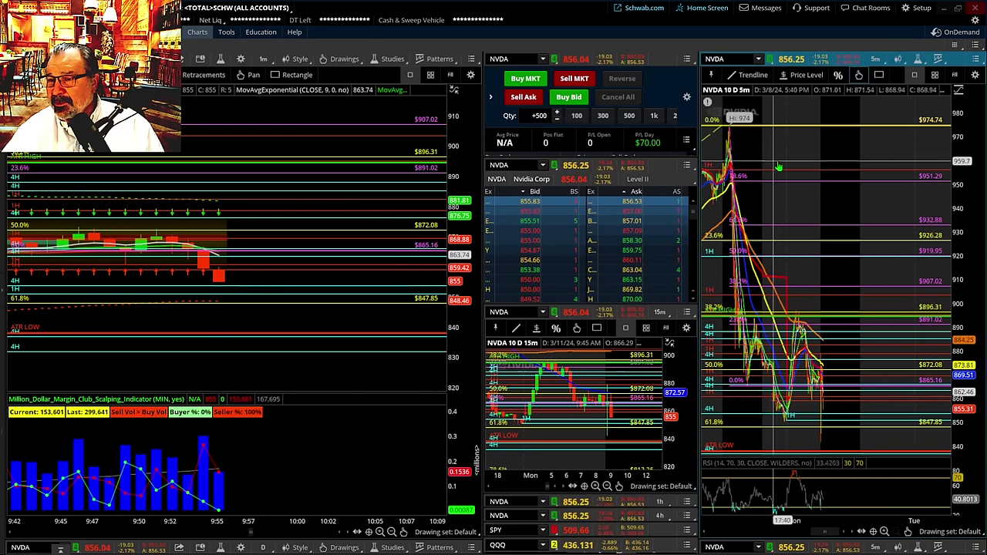
click(782, 78)
drag(791, 386, 839, 404)
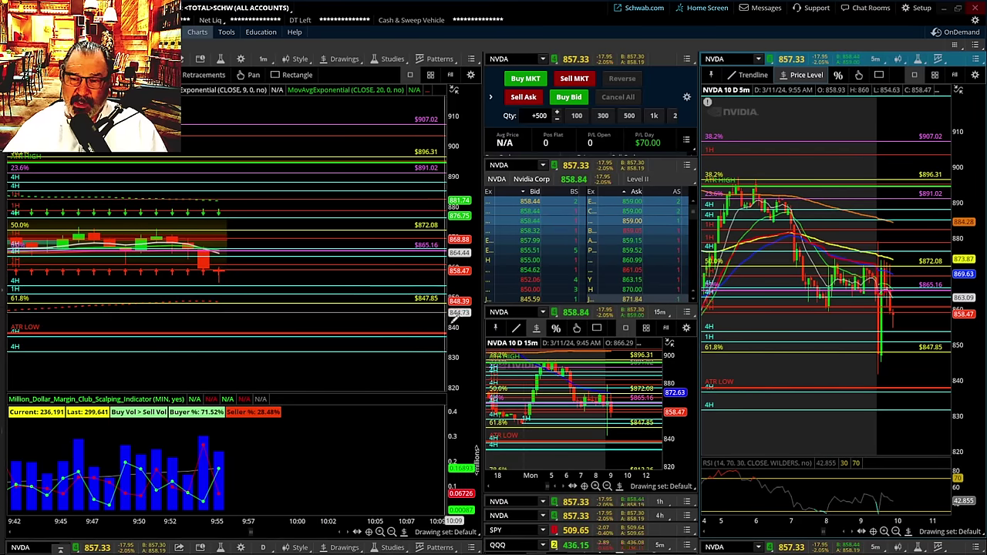
drag(465, 311, 465, 286)
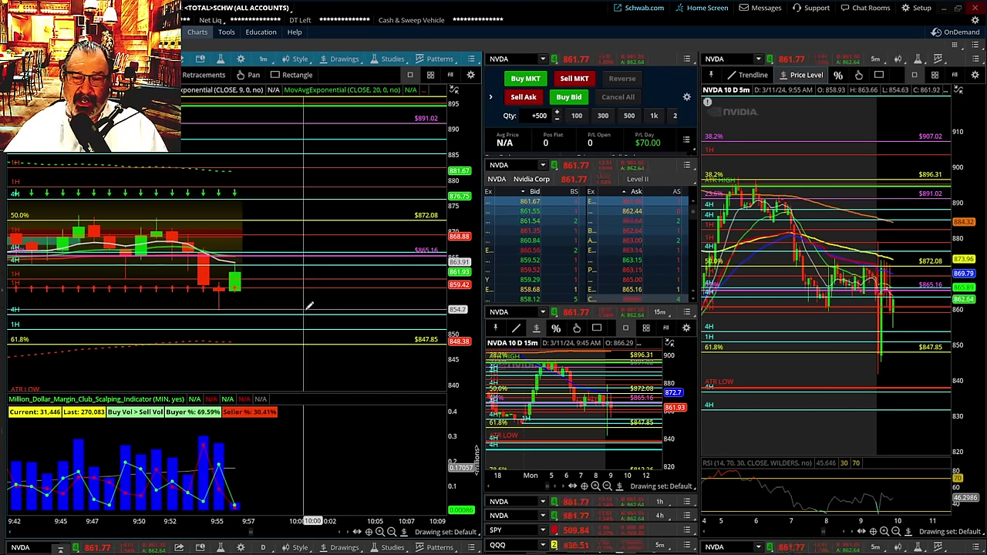
drag(460, 287, 462, 230)
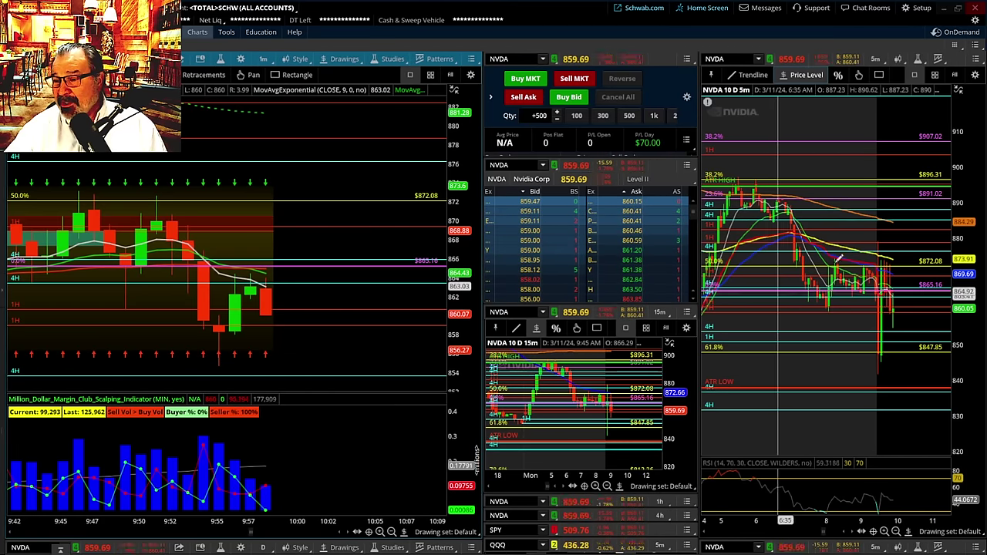
drag(863, 251, 904, 372)
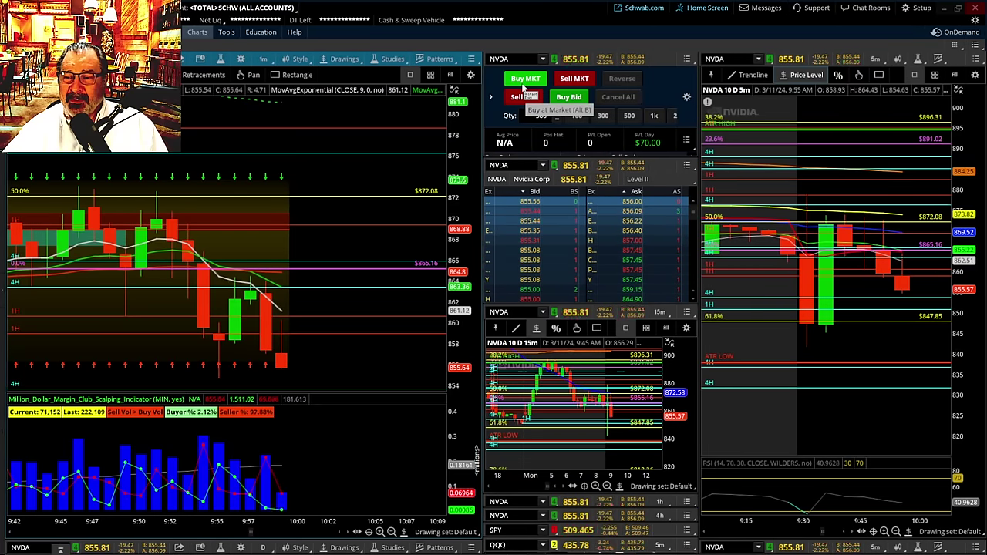
click(524, 80)
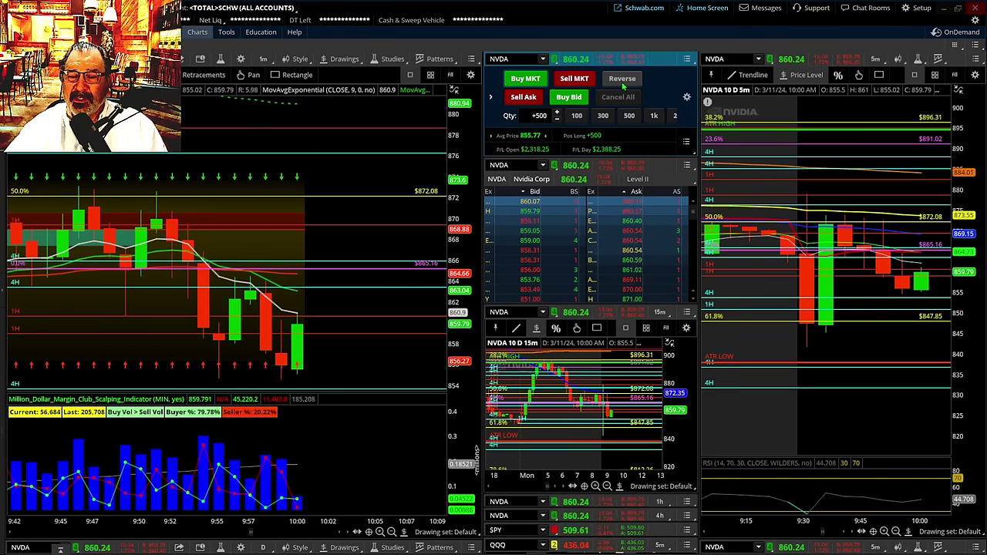
Reverse the 500-share NVDA position four times, alternating between short and long and ending 500 long
click(623, 85)
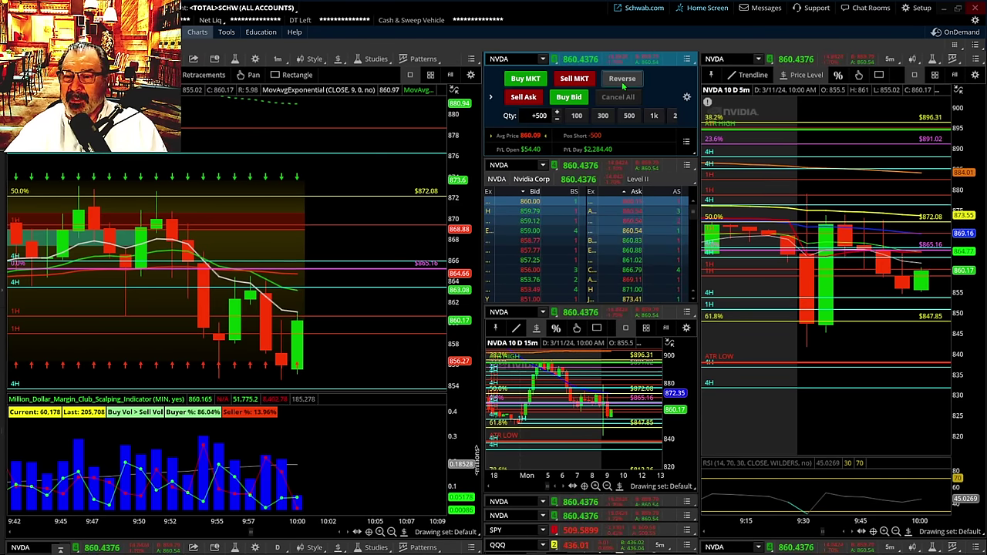
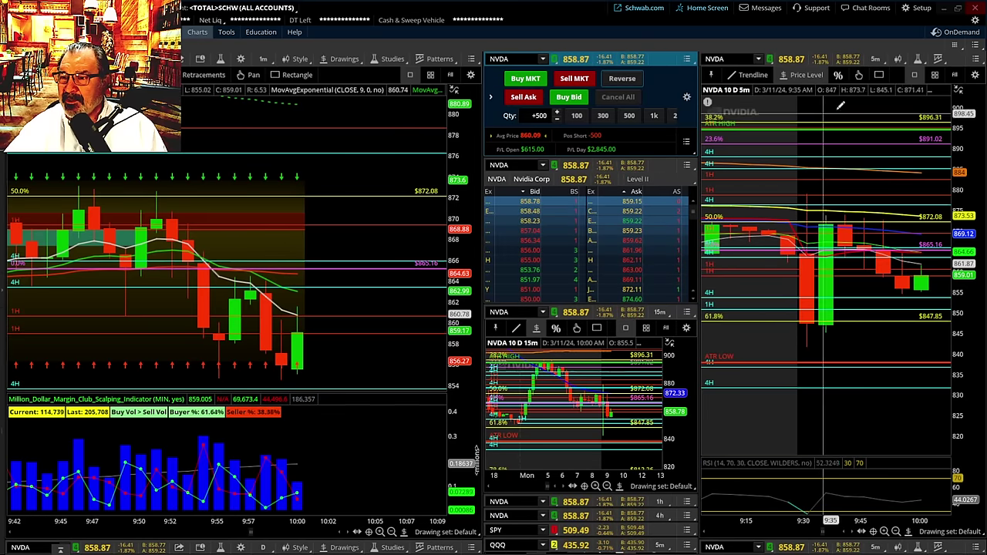
drag(880, 324, 821, 347)
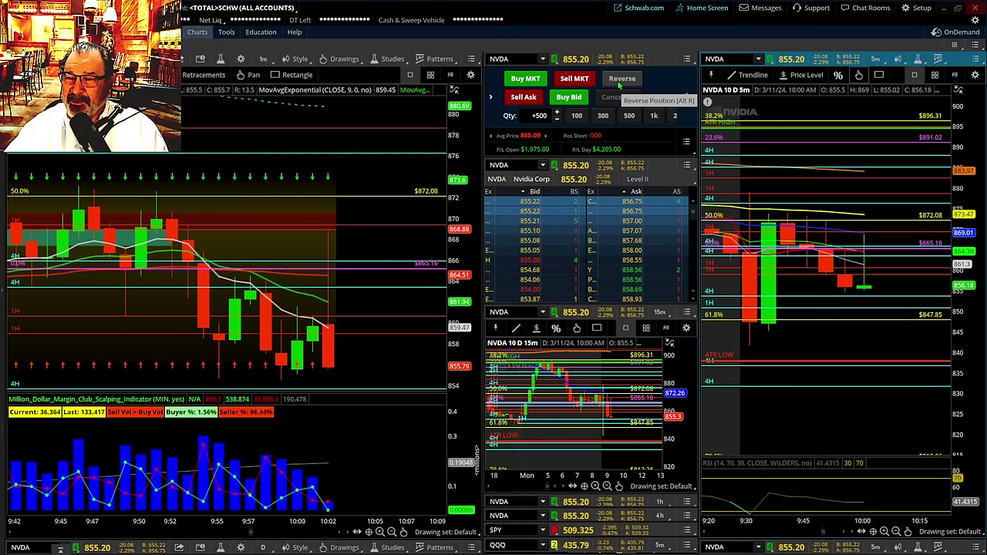
click(619, 84)
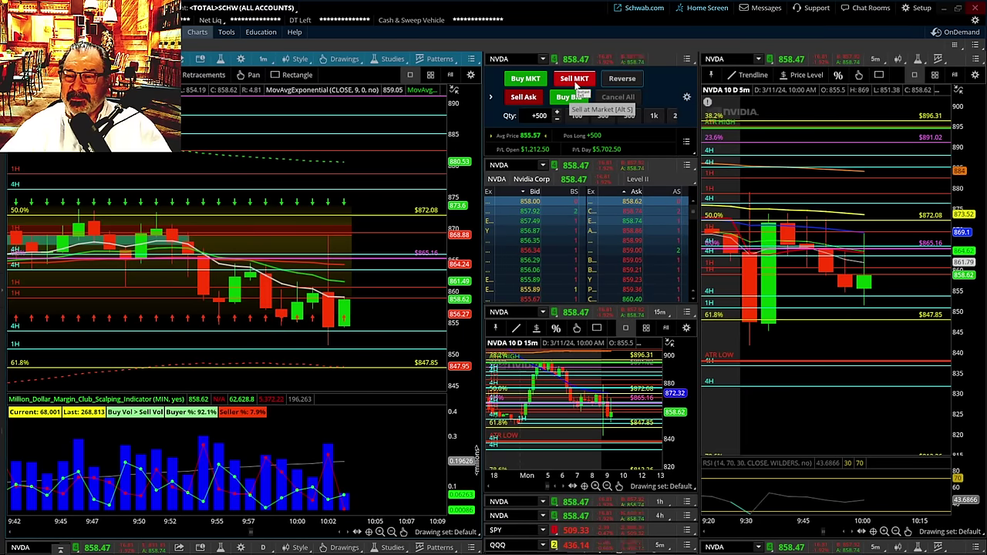
click(622, 79)
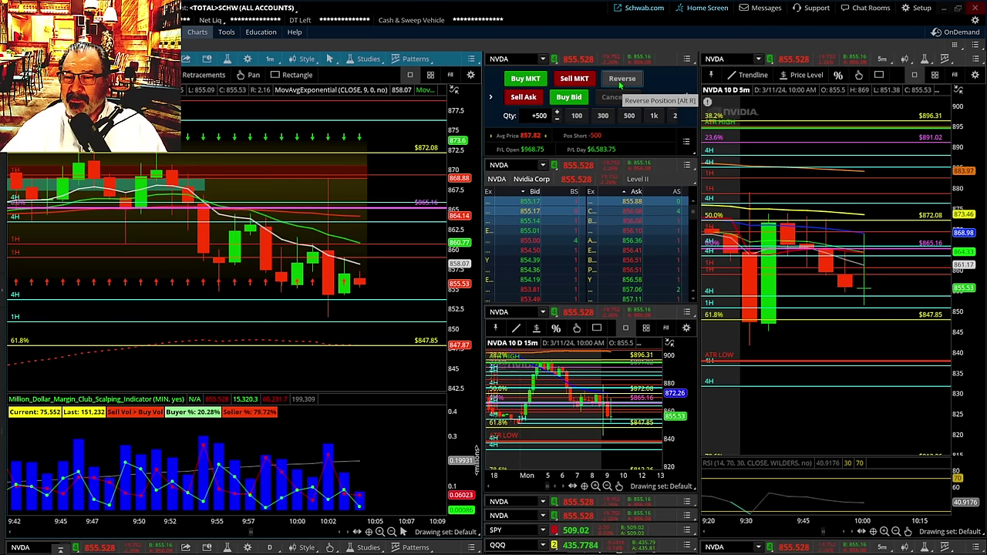
click(619, 84)
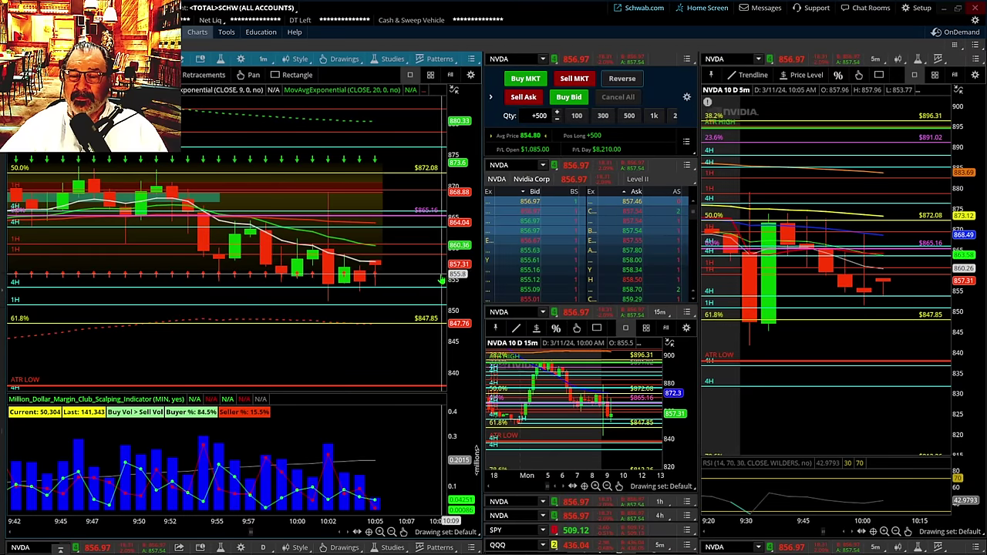
Change the color of the 1H price level at 850.8 on the 1-minute chart to red
right_click(350, 309)
click(376, 304)
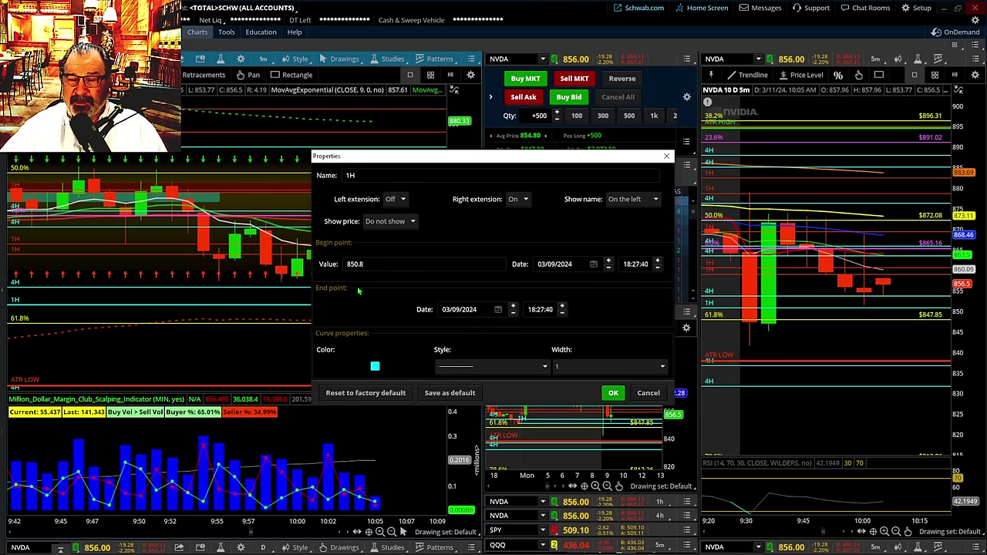
click(374, 365)
click(373, 399)
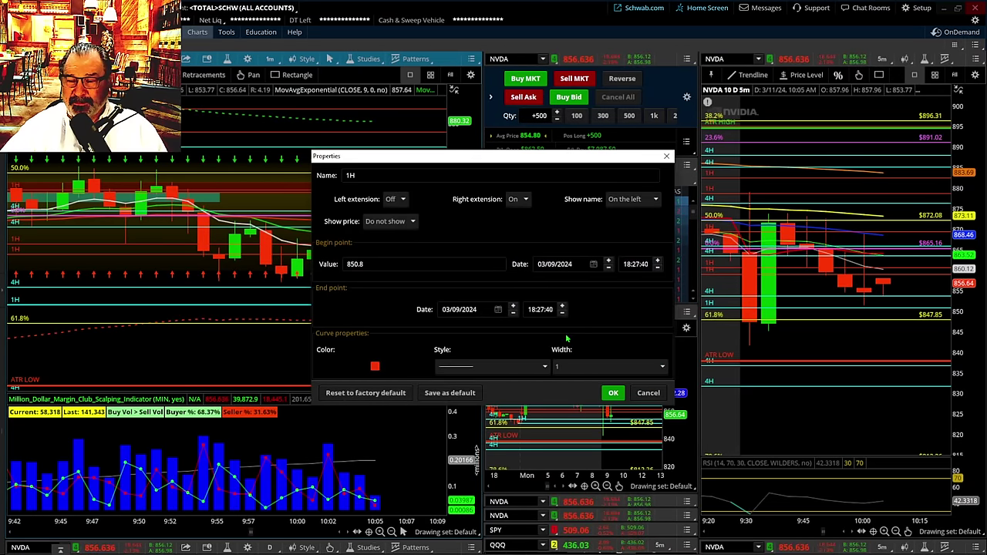
click(613, 394)
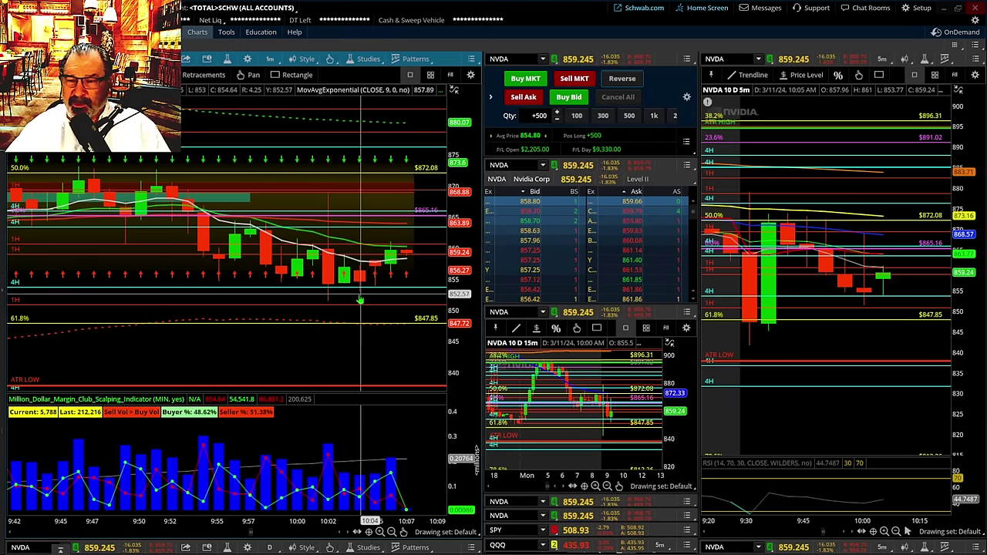
Reverse the long NVDA position to 500 shares short
drag(377, 361, 285, 352)
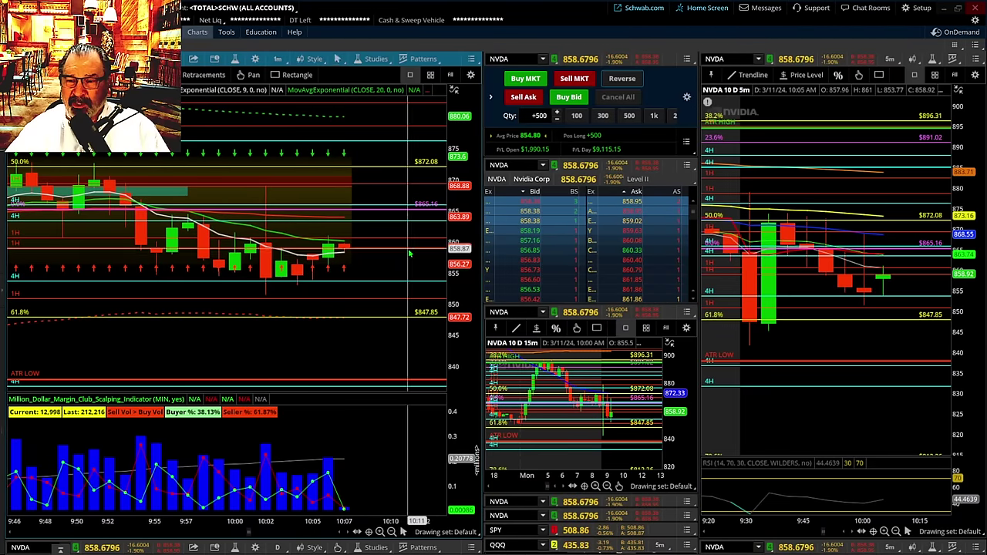
drag(463, 305, 458, 287)
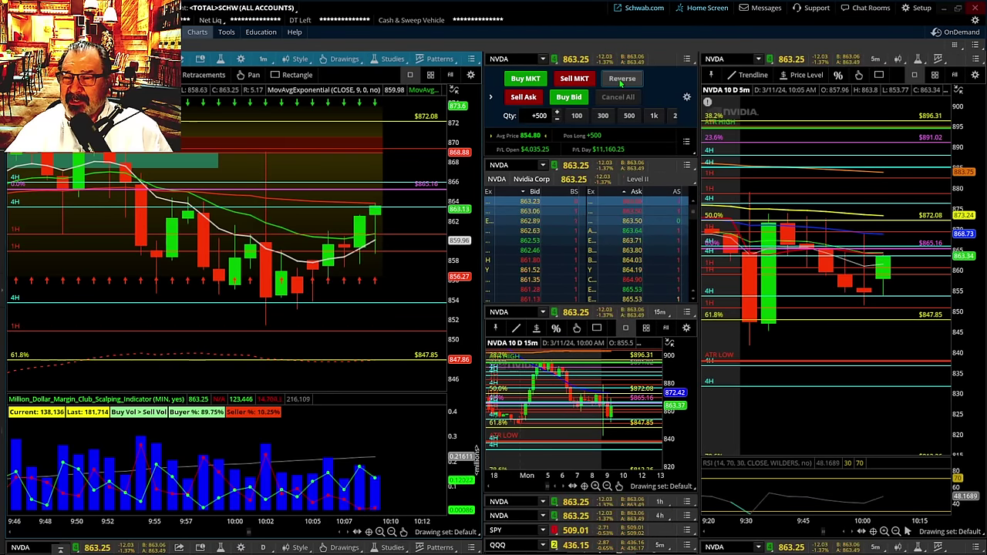
click(622, 79)
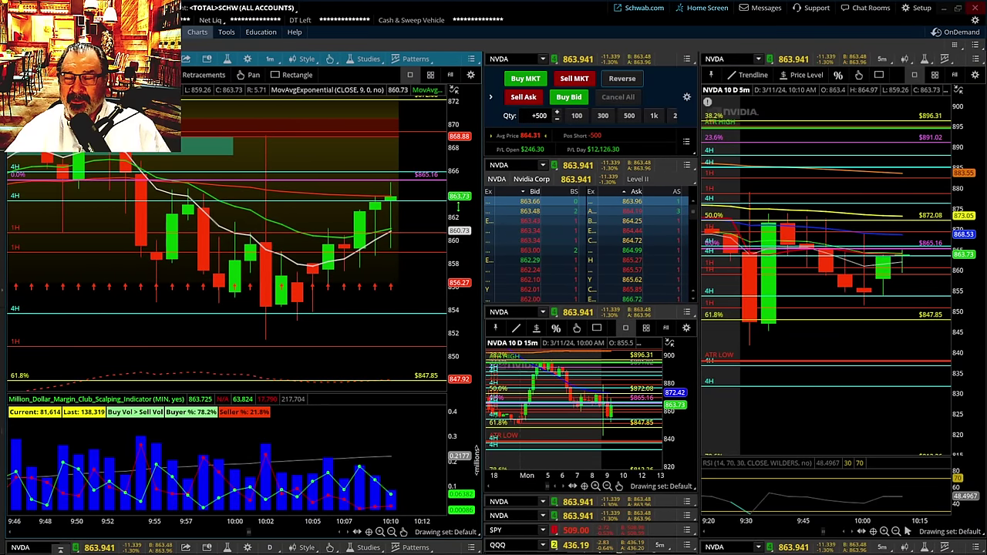
Reverse the short NVDA position three times, to long, to short, and back to 500 shares long
drag(455, 220, 454, 239)
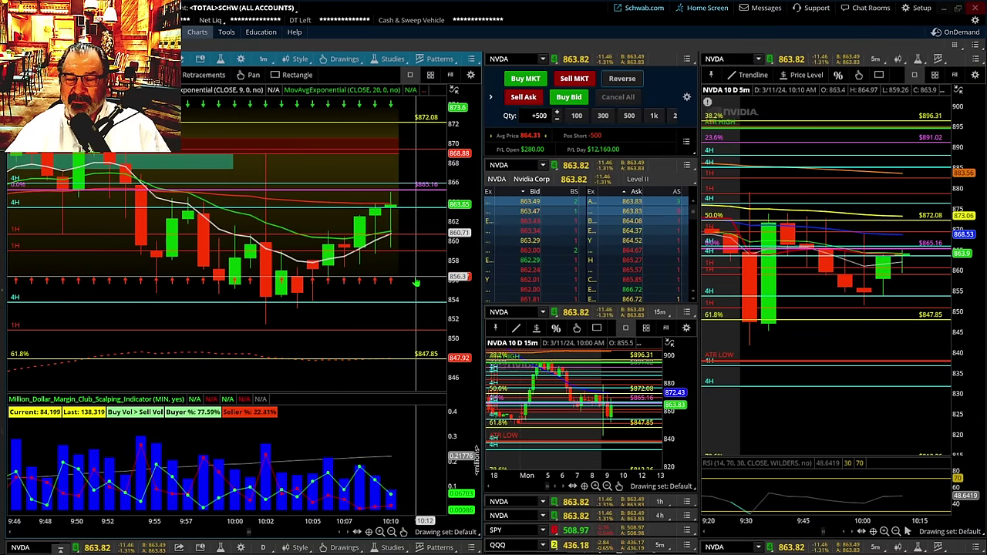
scroll(376, 434, down, 5)
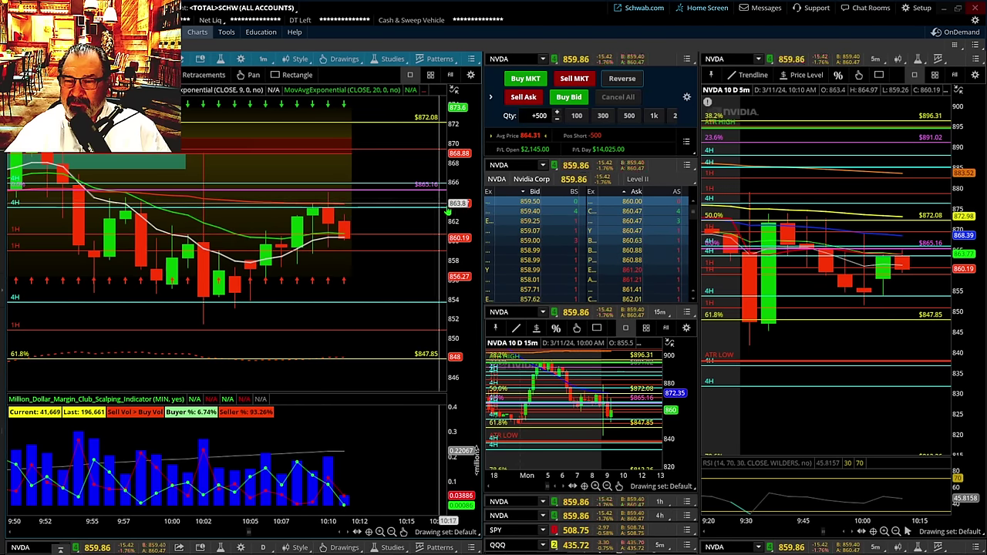
click(615, 83)
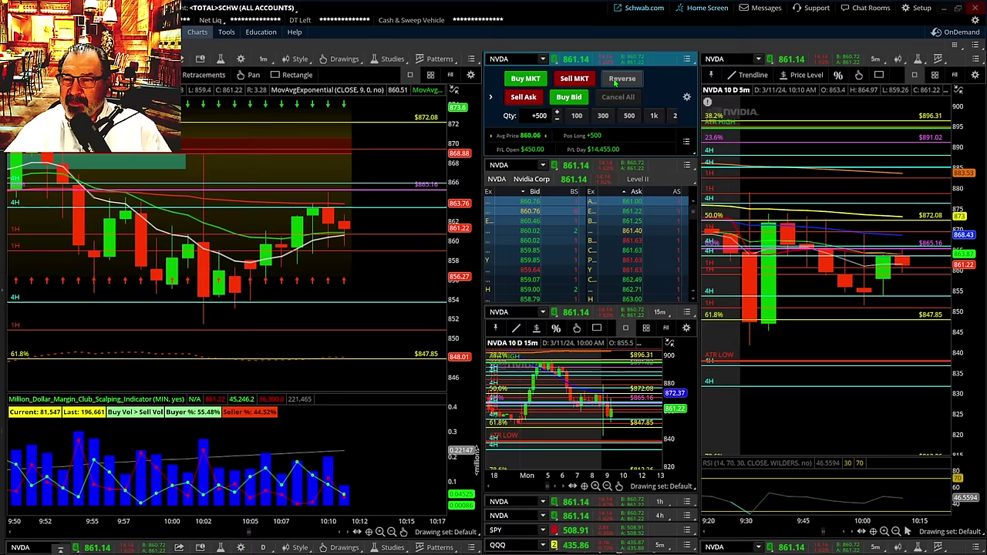
click(616, 83)
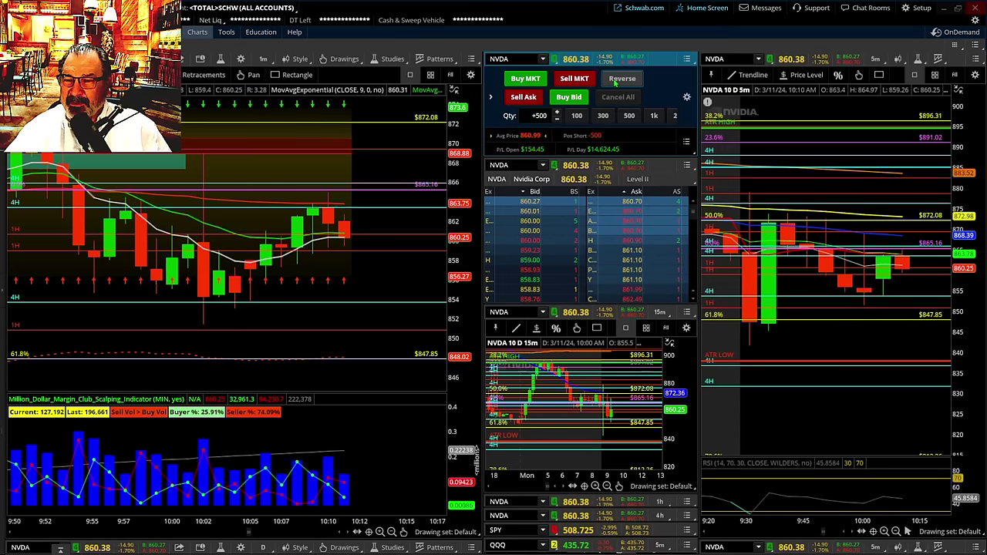
click(615, 82)
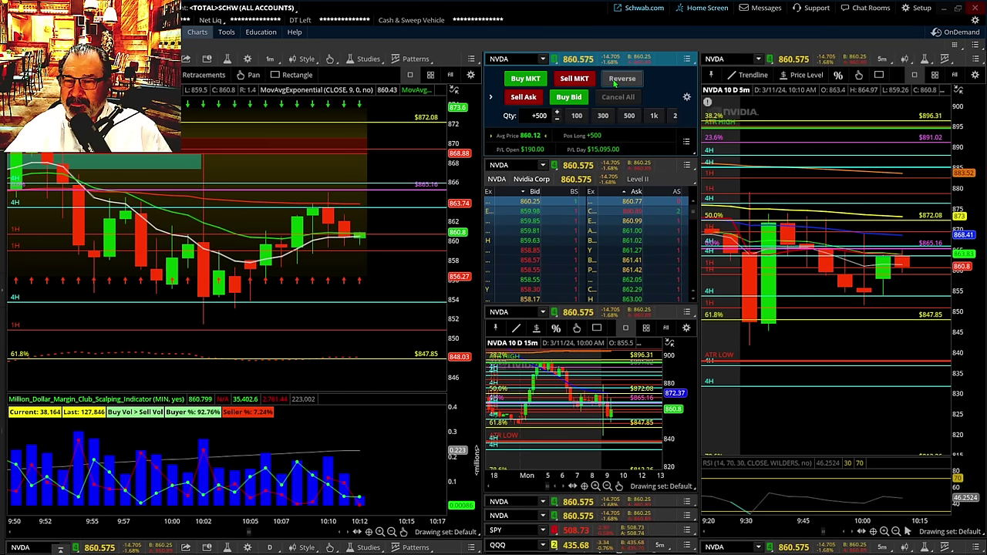
Reverse the long NVDA position repeatedly between short and long, ending 500 shares long
click(615, 81)
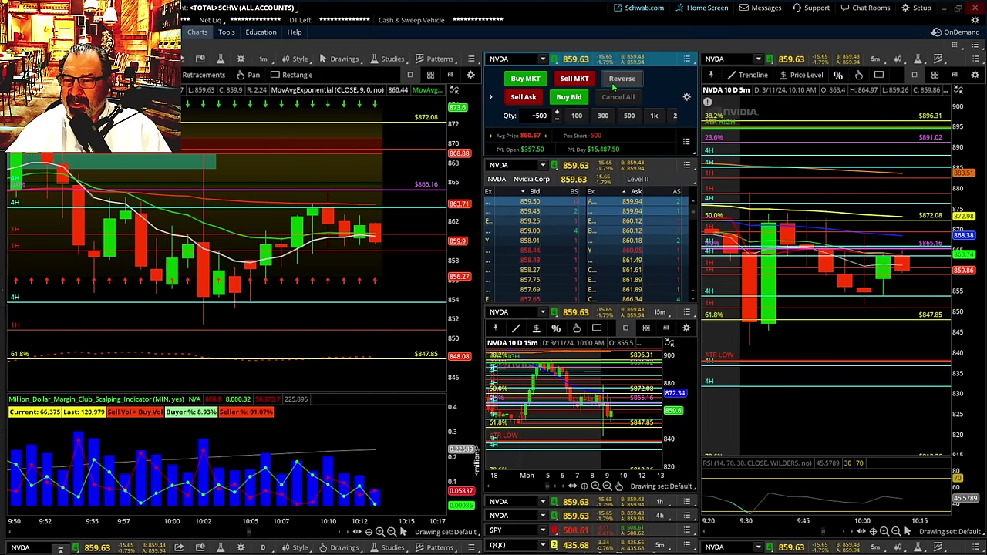
click(614, 86)
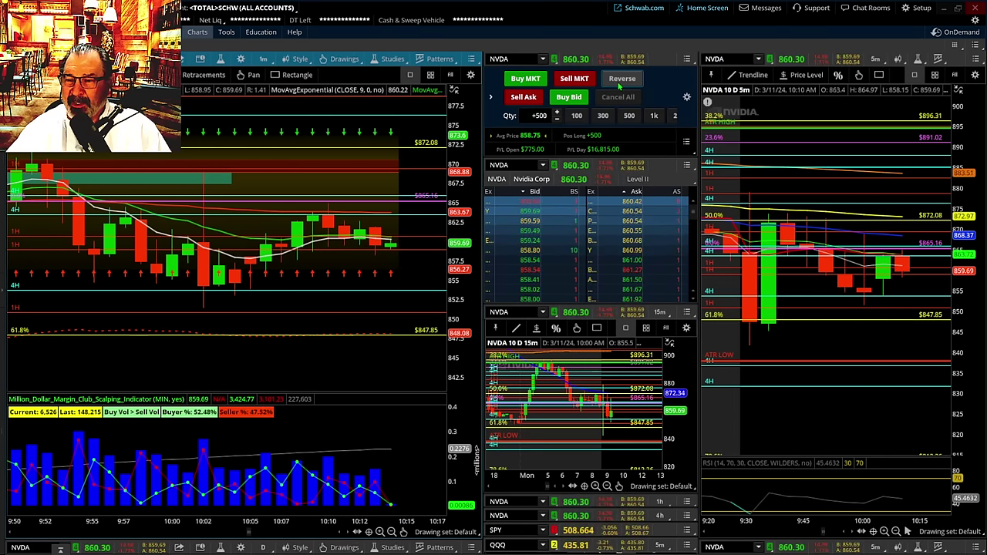
click(620, 87)
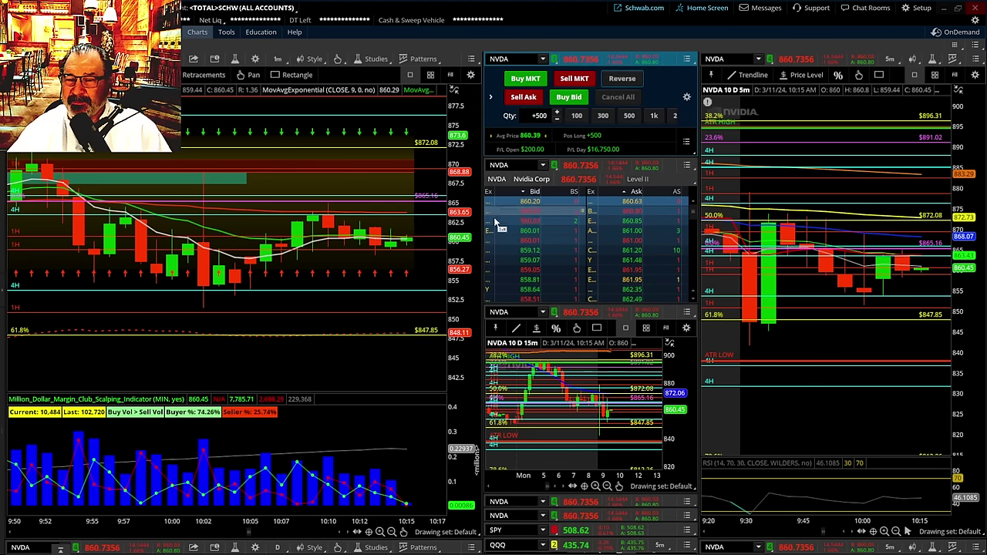
Reverse the long NVDA position three times, to short, to long, and back to 500 shares short
drag(458, 254, 458, 205)
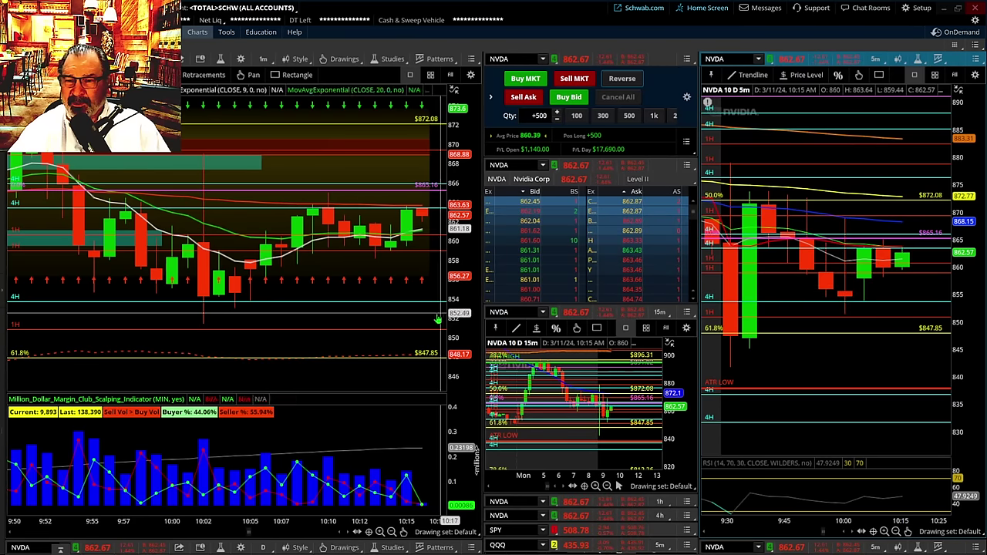
drag(390, 319, 281, 328)
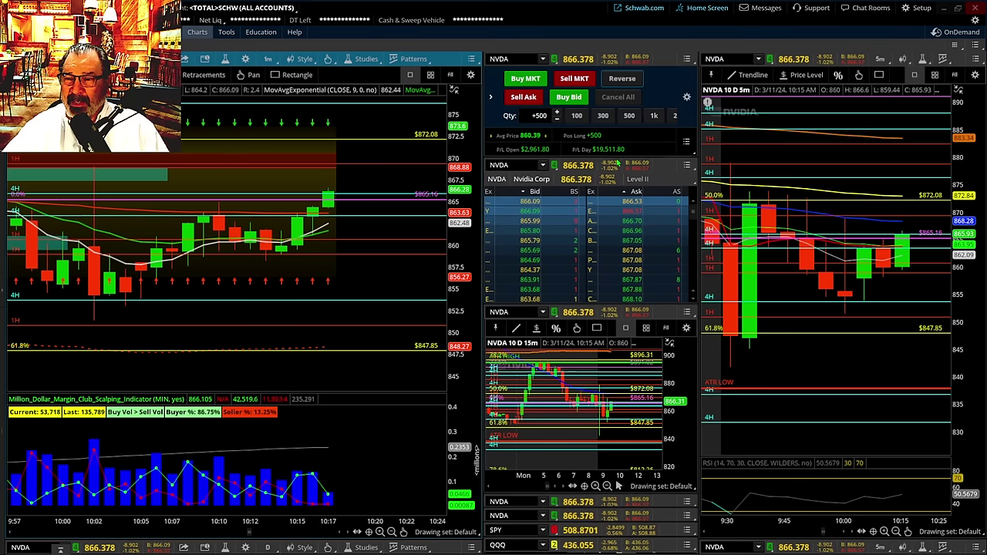
click(623, 79)
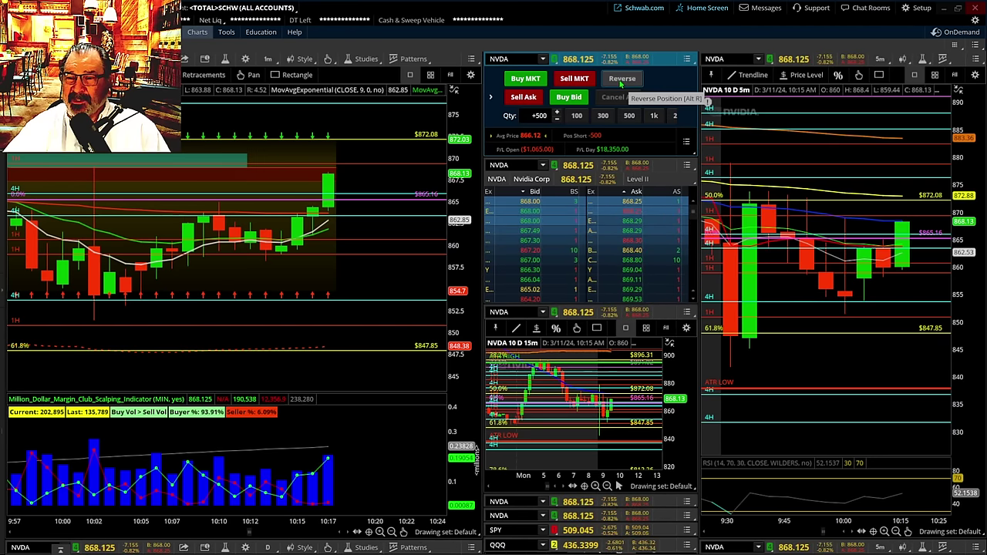
click(622, 78)
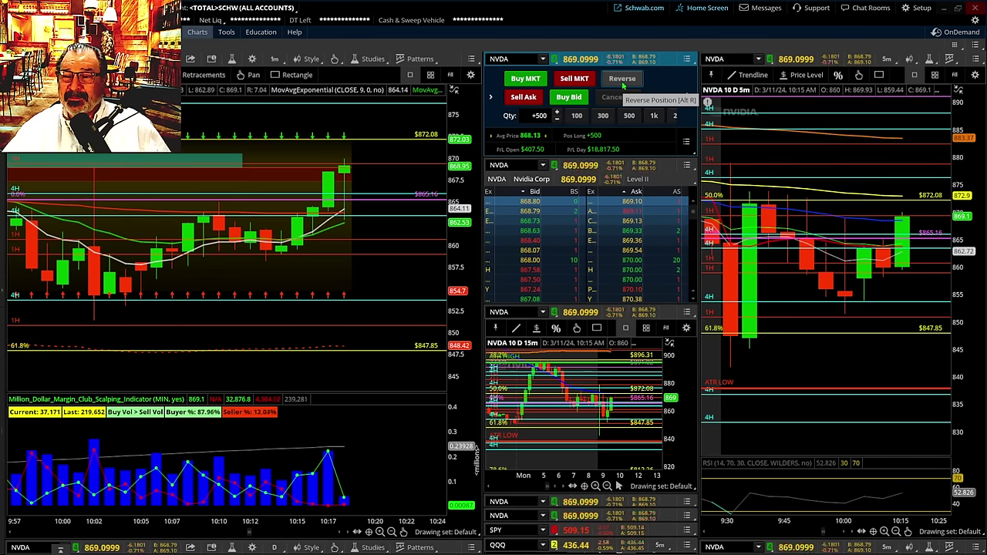
click(623, 82)
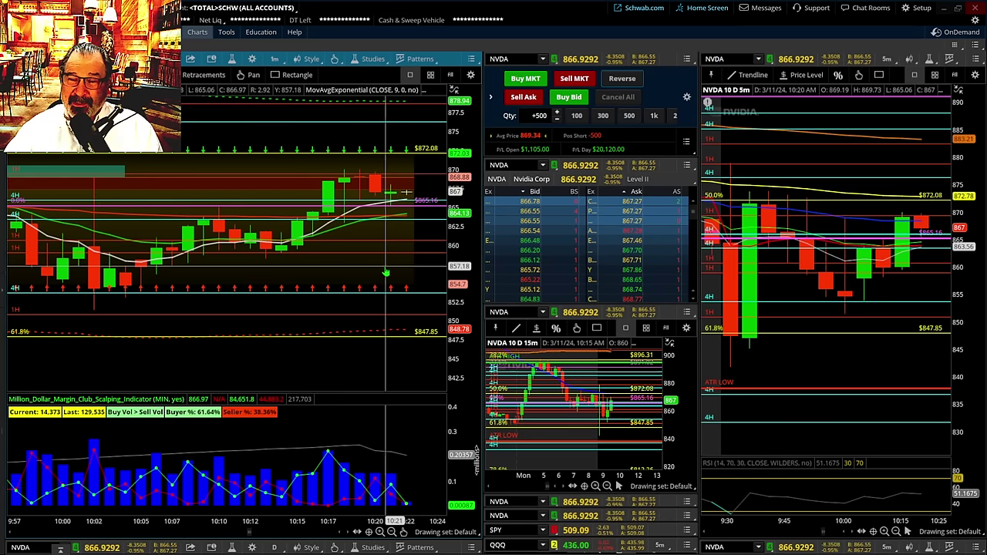
Reverse the short 500-share NVDA position four times, alternating between long and short and ending 500 short
scroll(387, 272, down, 5)
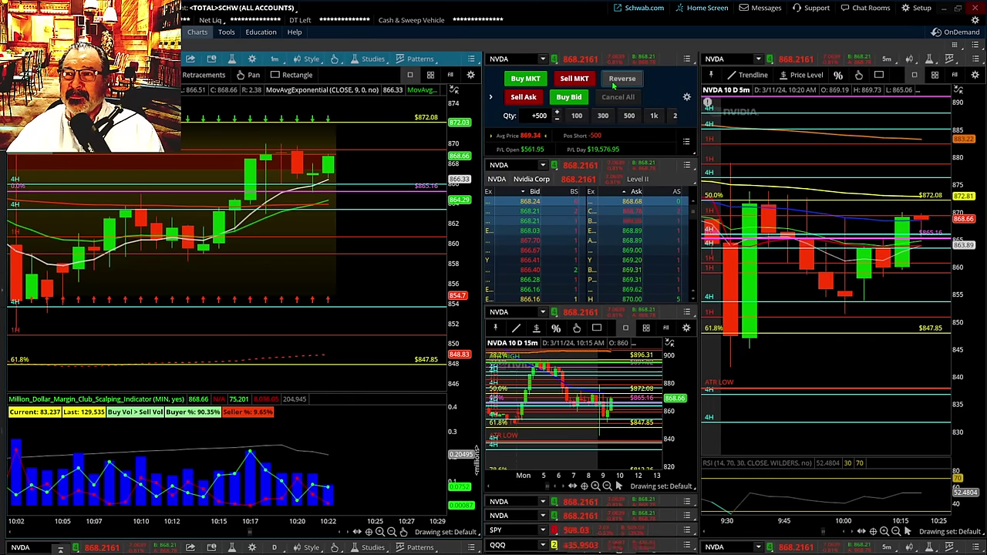
click(613, 86)
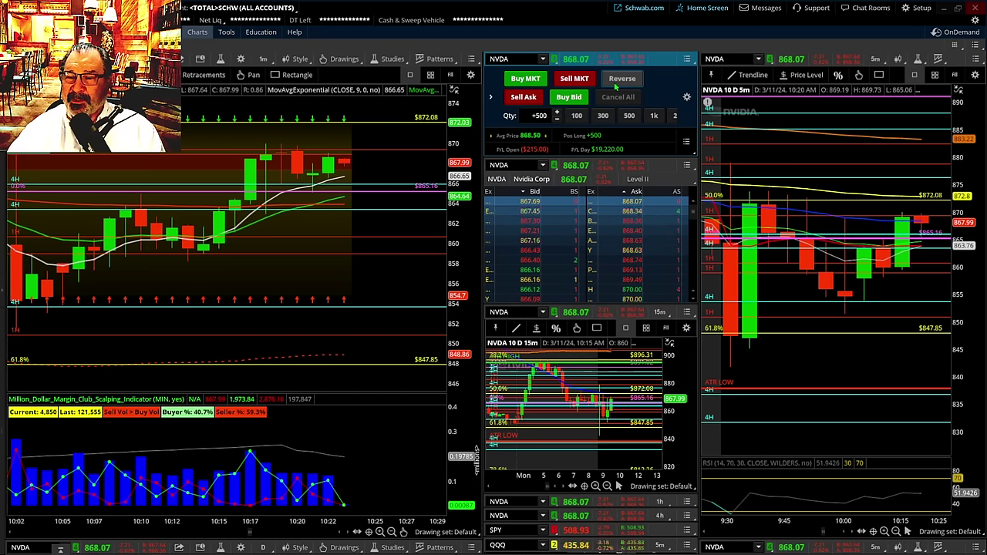
click(617, 82)
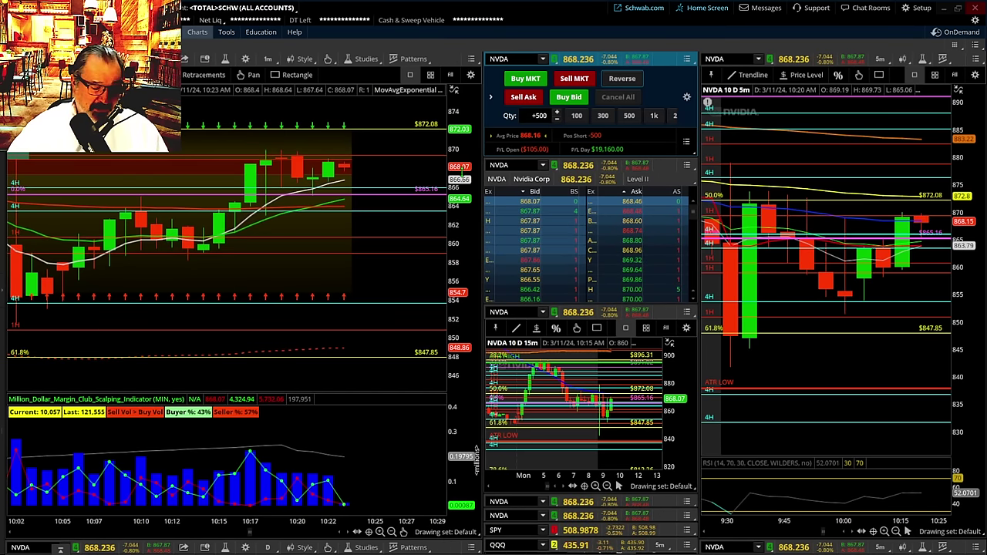
drag(457, 178, 454, 255)
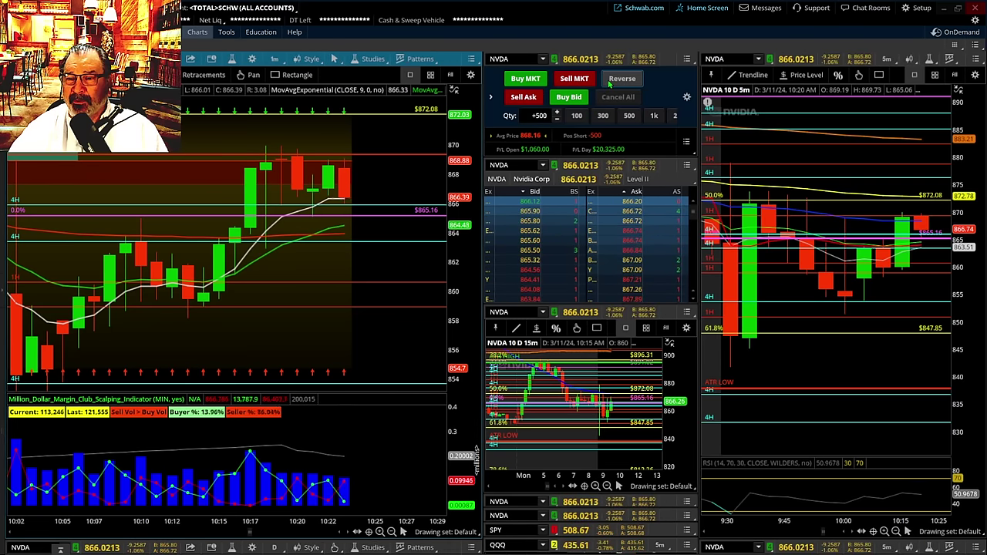
click(611, 84)
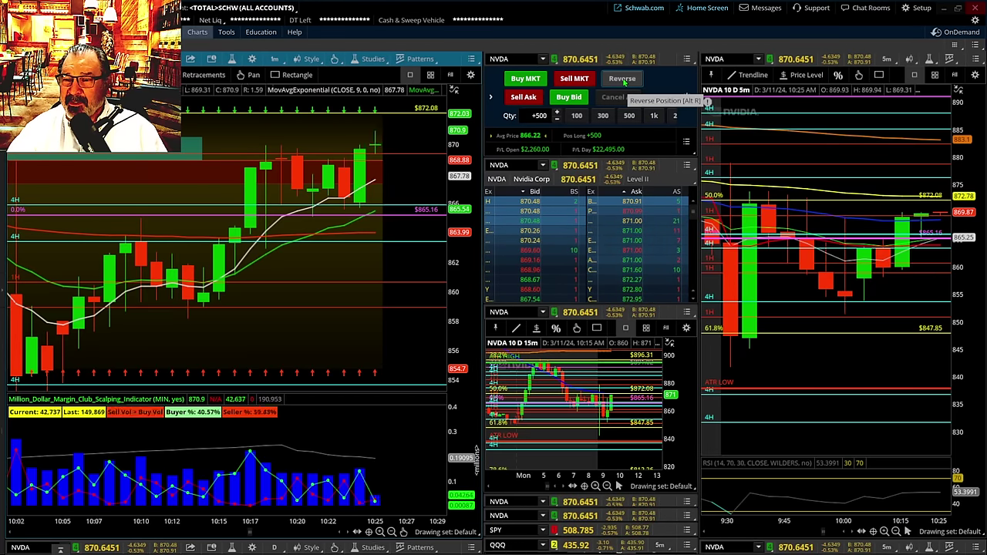
click(622, 79)
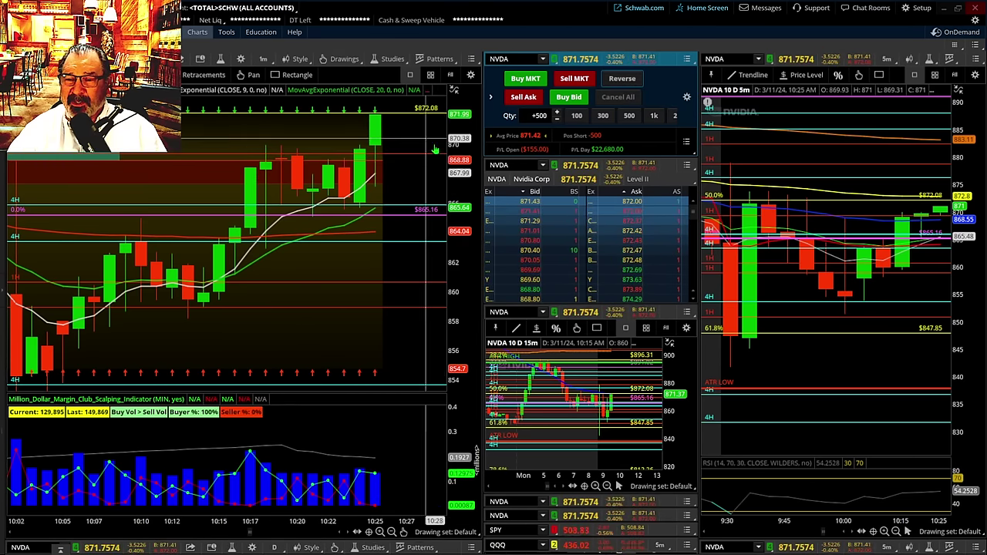
Reverse the short NVDA position three times, to long, to short, and back to 500 shares long
drag(461, 144, 461, 185)
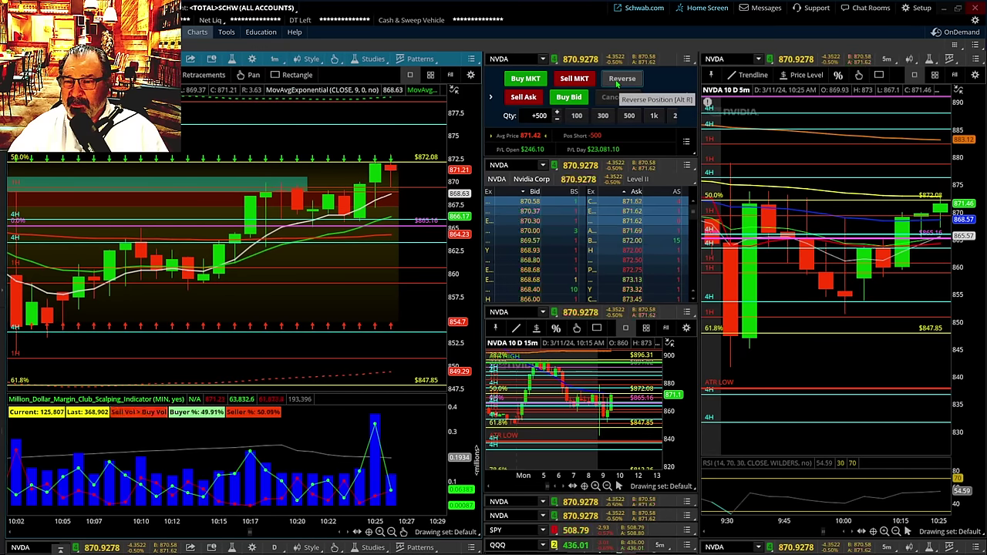
click(617, 83)
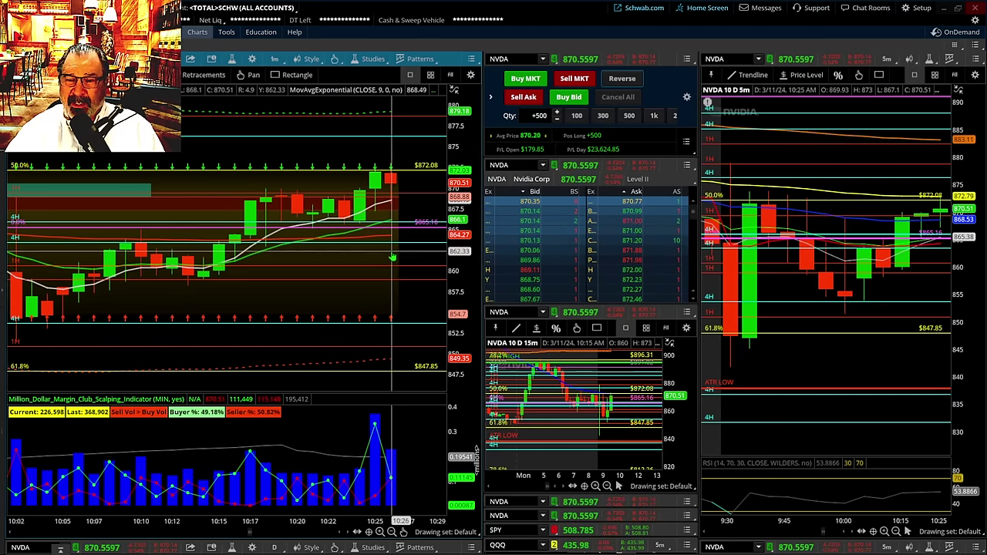
drag(388, 260, 334, 255)
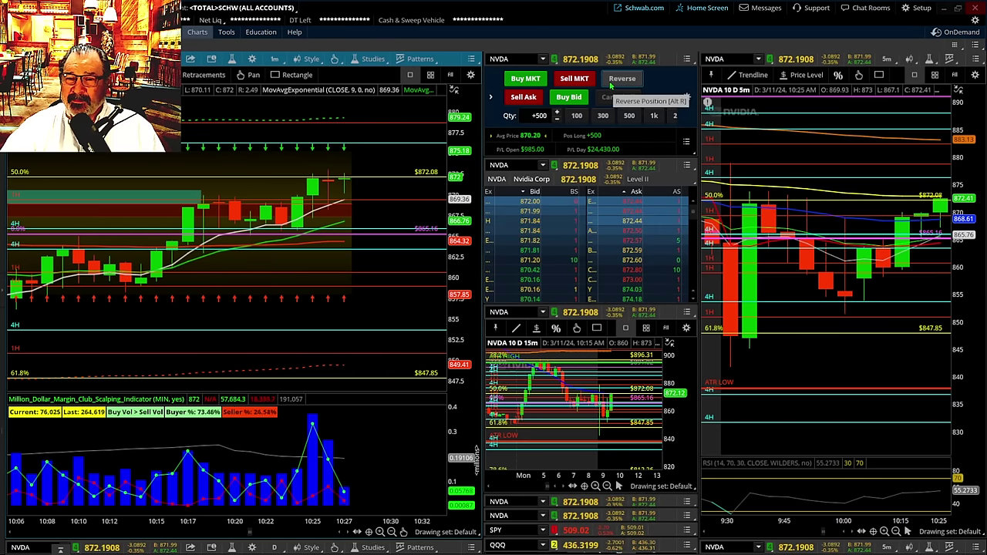
click(610, 82)
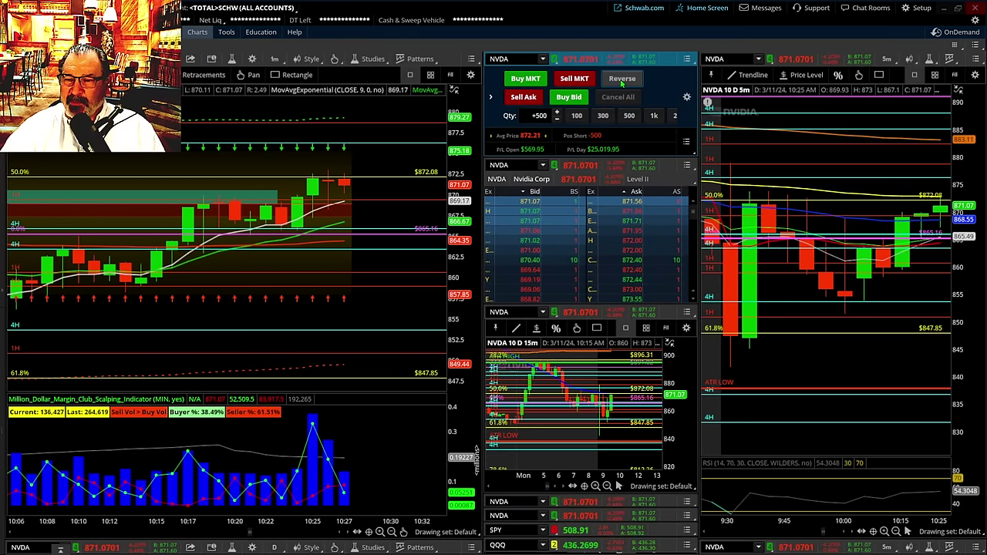
click(621, 82)
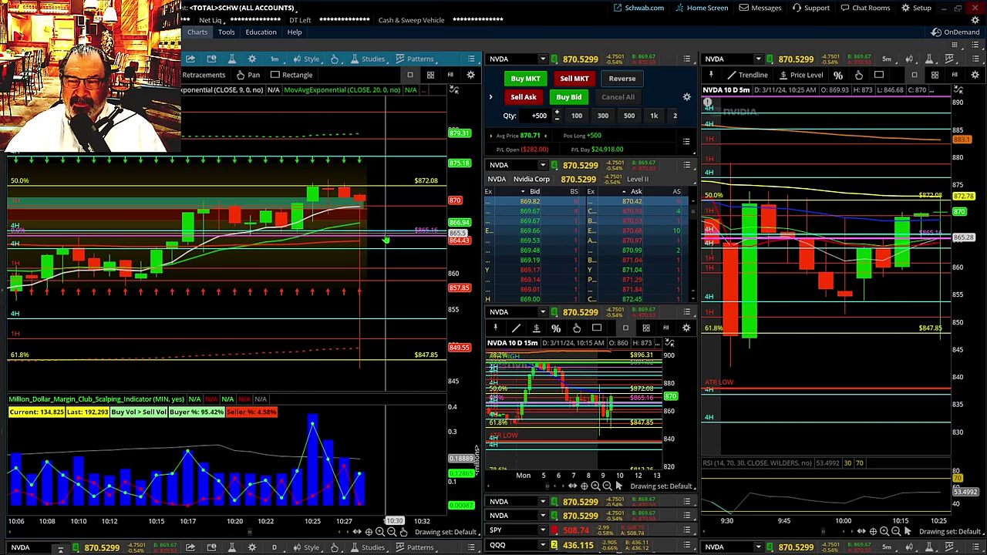
Close the long NVDA position by selling 500 shares at market
drag(870, 365, 756, 367)
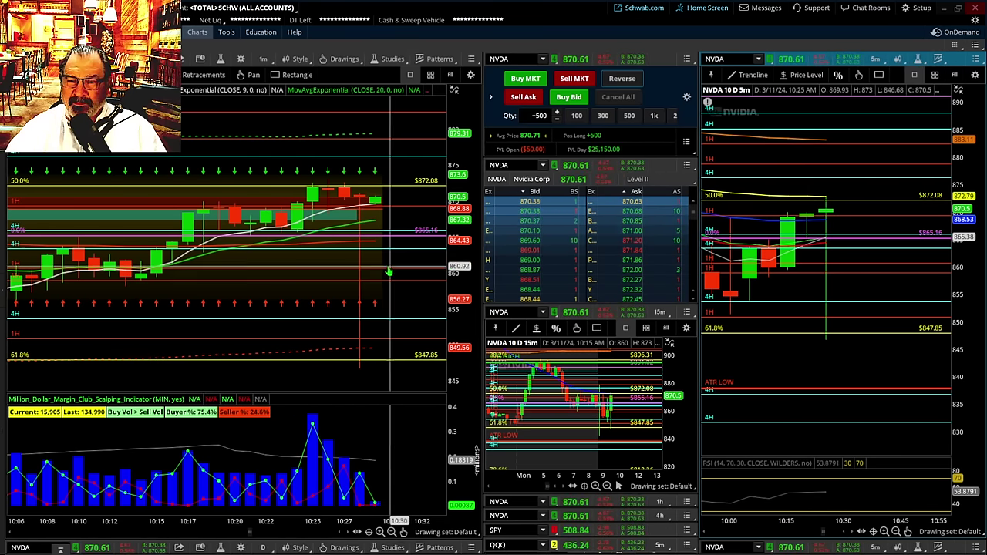
drag(449, 252, 447, 309)
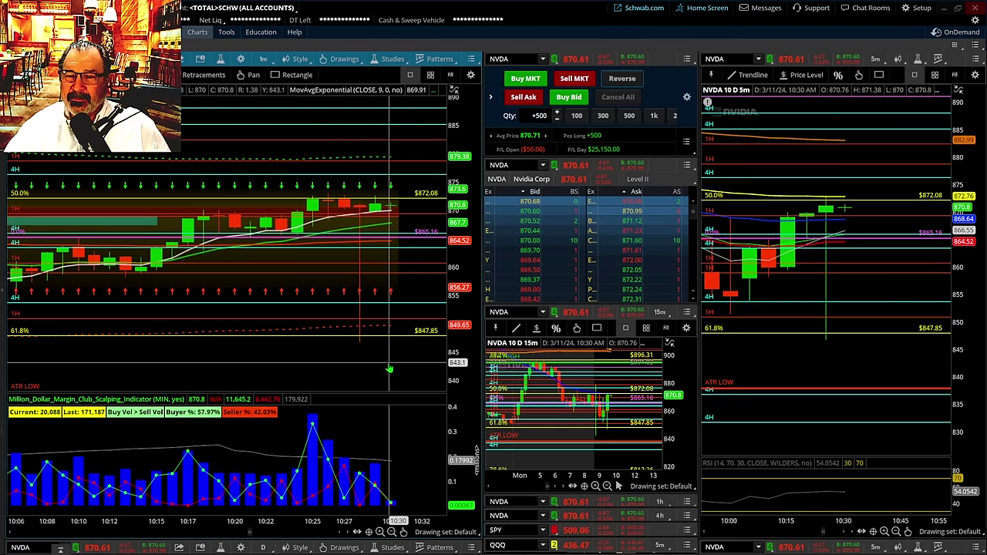
drag(389, 370, 295, 370)
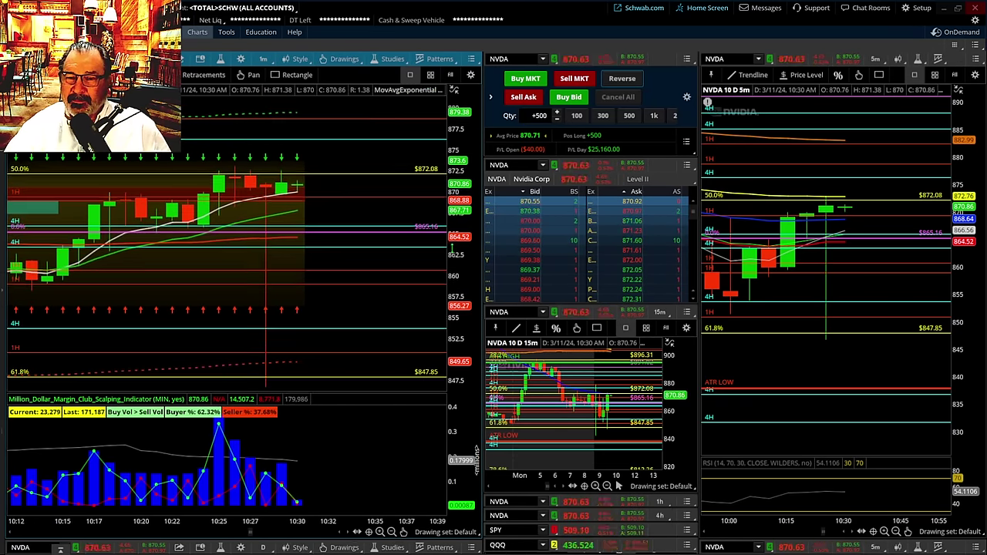
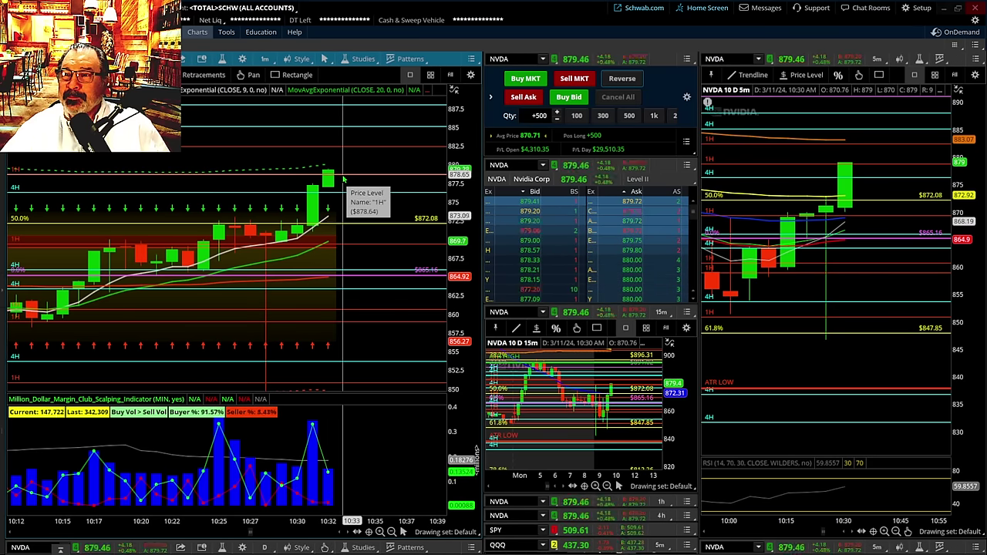
drag(455, 176, 460, 202)
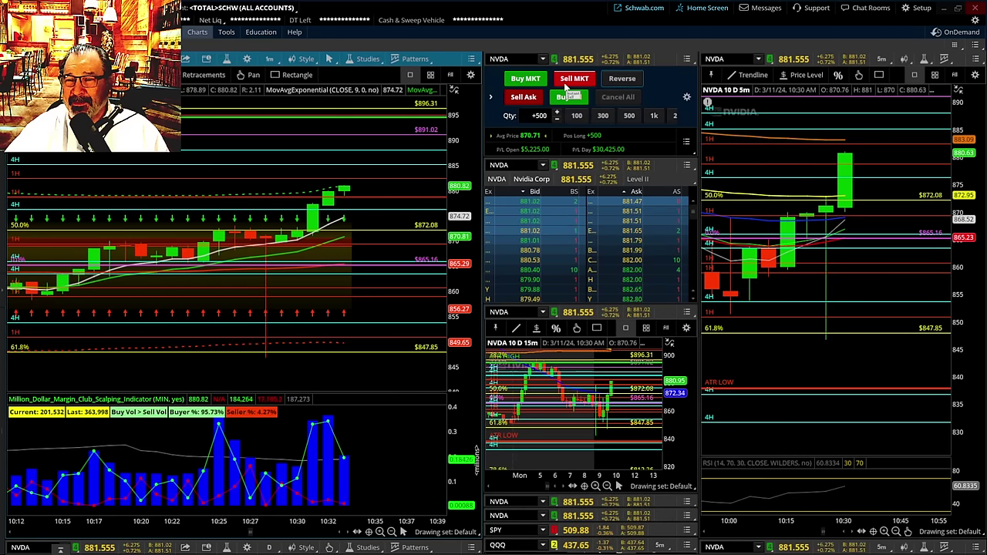
click(566, 87)
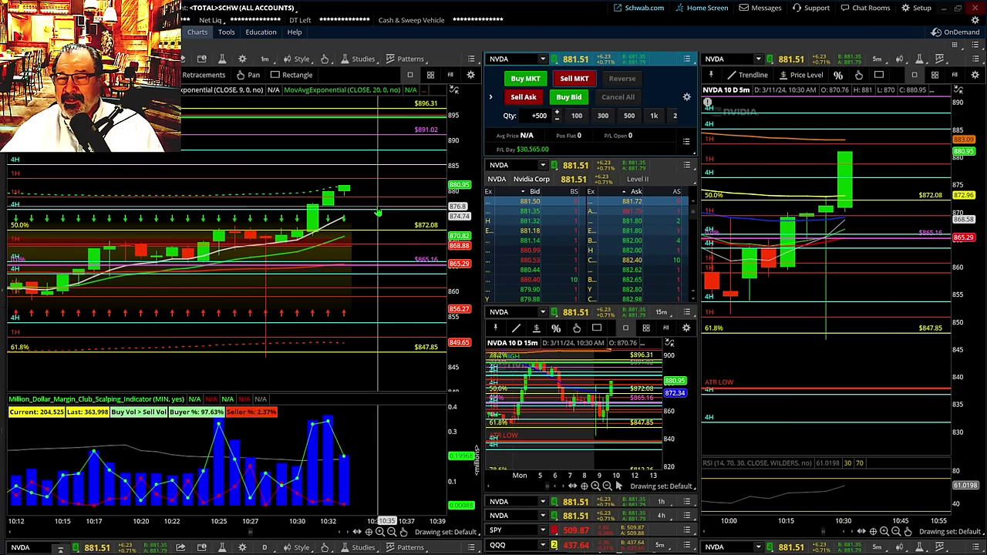